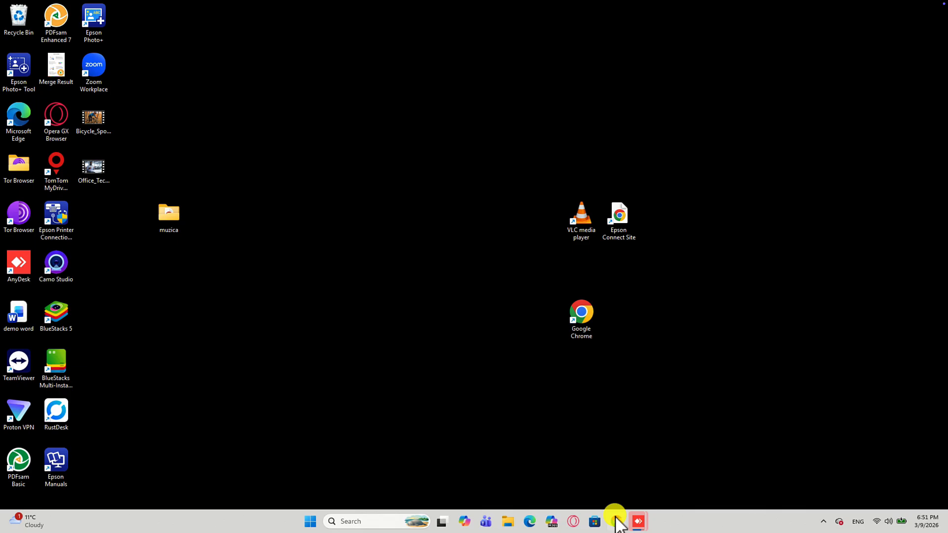
Search the web for "adobe express" in Google Chrome and open the official Adobe Express page.
{"action": "left_click", "coordinate": [617, 522]}
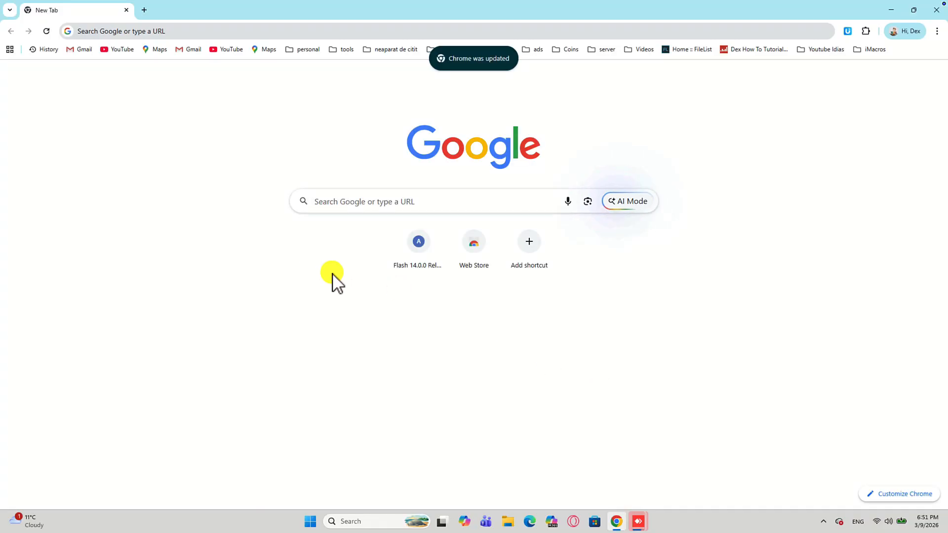
{"action": "left_click", "coordinate": [179, 31]}
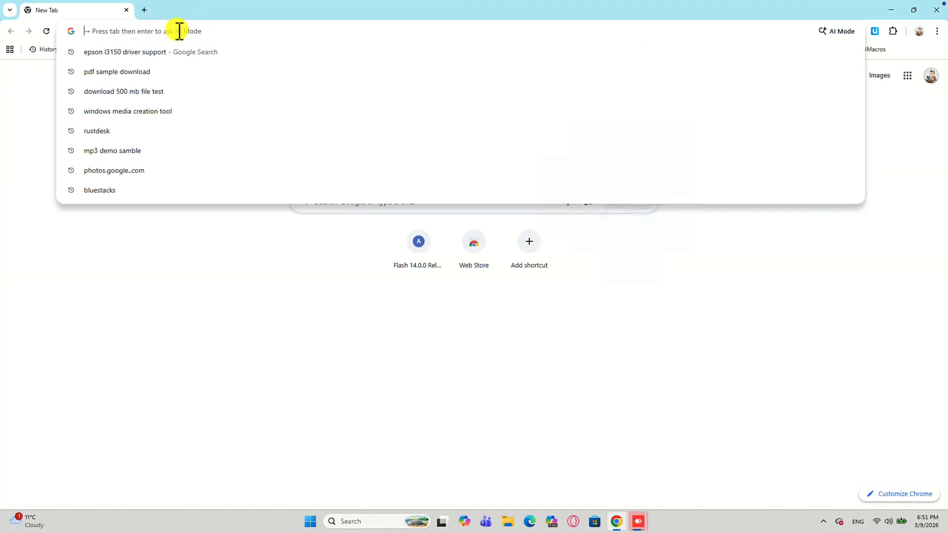
{"action": "type", "text": "adobe expr"}
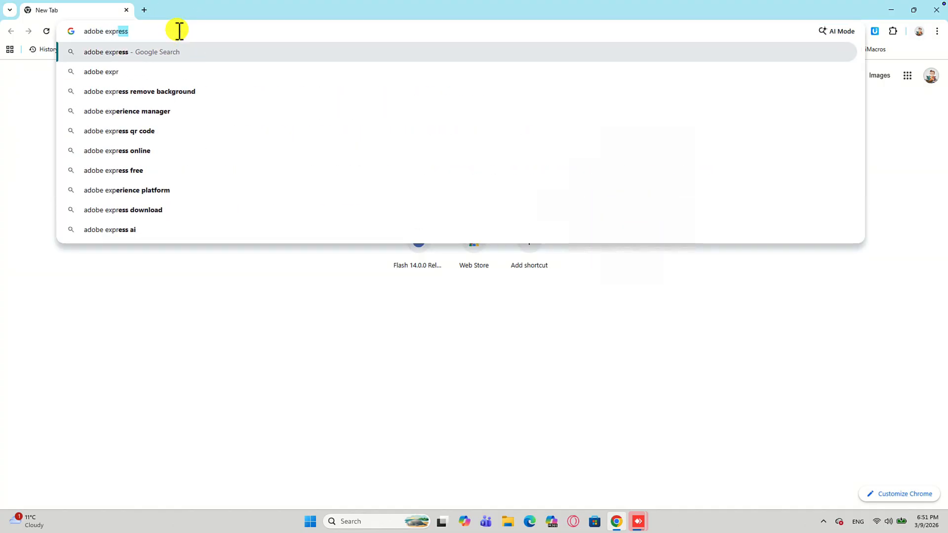
{"action": "type", "text": "ess"}
{"action": "key", "text": "Return"}
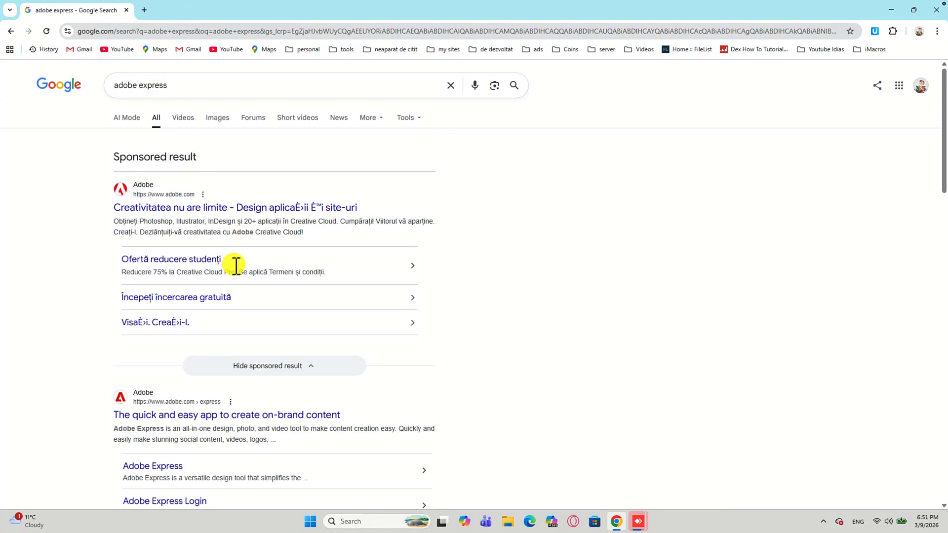
{"action": "left_click", "coordinate": [263, 415]}
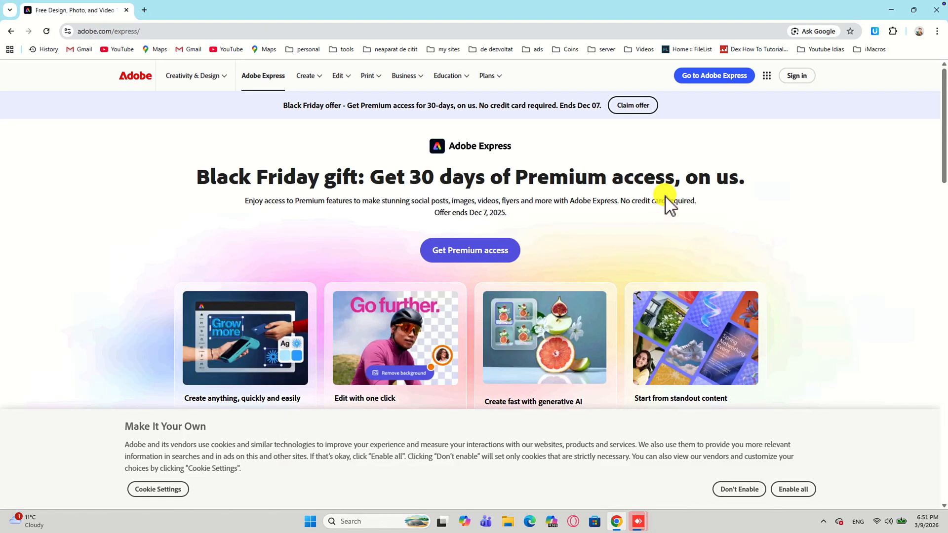
Go to the Adobe Express web app and sign in with the existing Google account.
{"action": "left_click", "coordinate": [743, 78]}
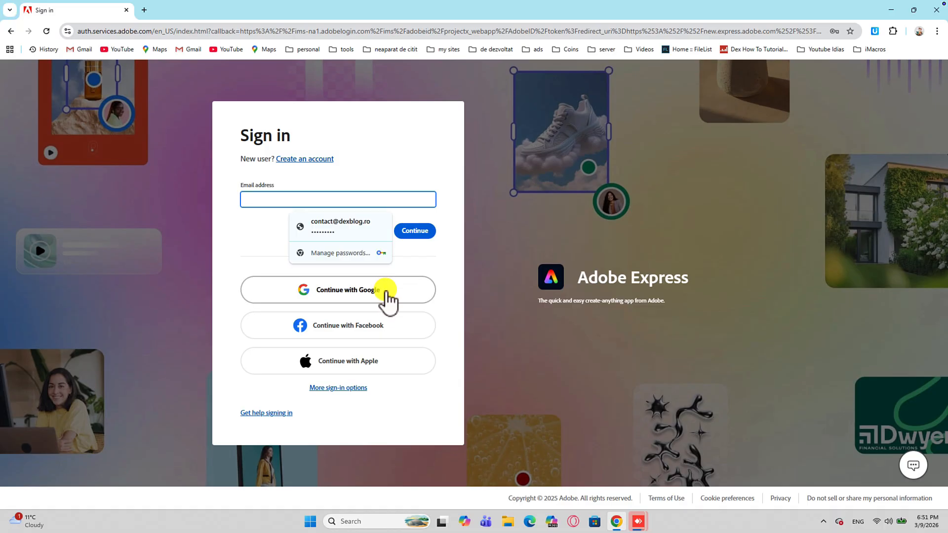
{"action": "left_click", "coordinate": [387, 295]}
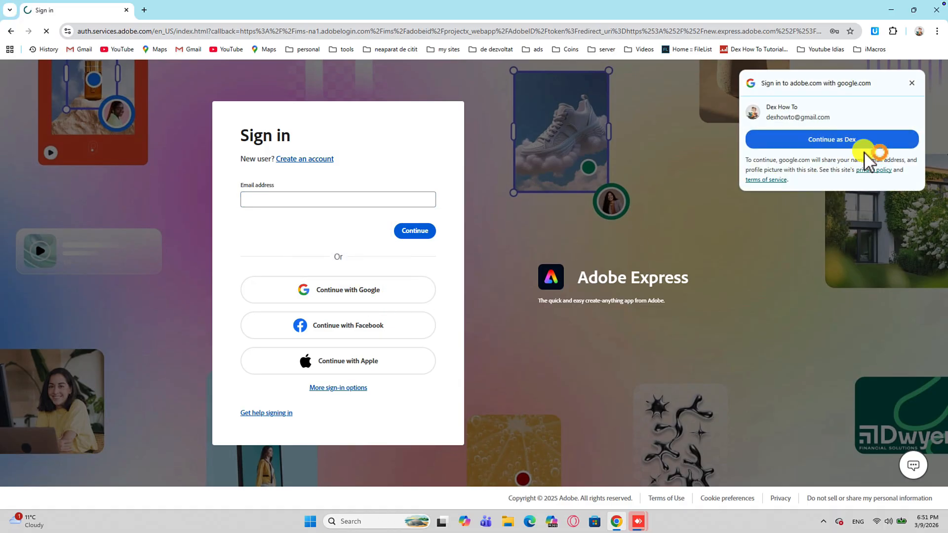
{"action": "left_click", "coordinate": [858, 142]}
{"action": "left_click", "coordinate": [563, 256]}
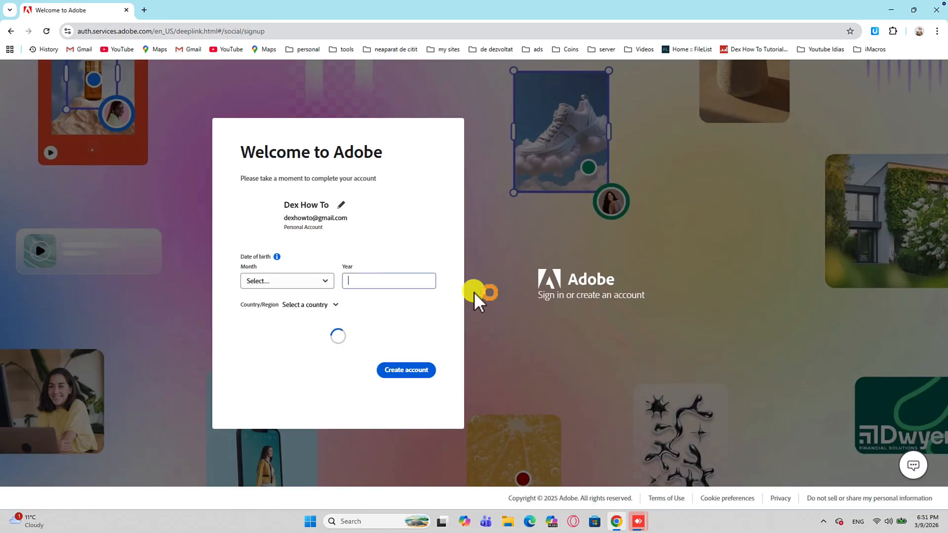
Fill in the birth month and year and create the Adobe account.
{"action": "left_click", "coordinate": [323, 263]}
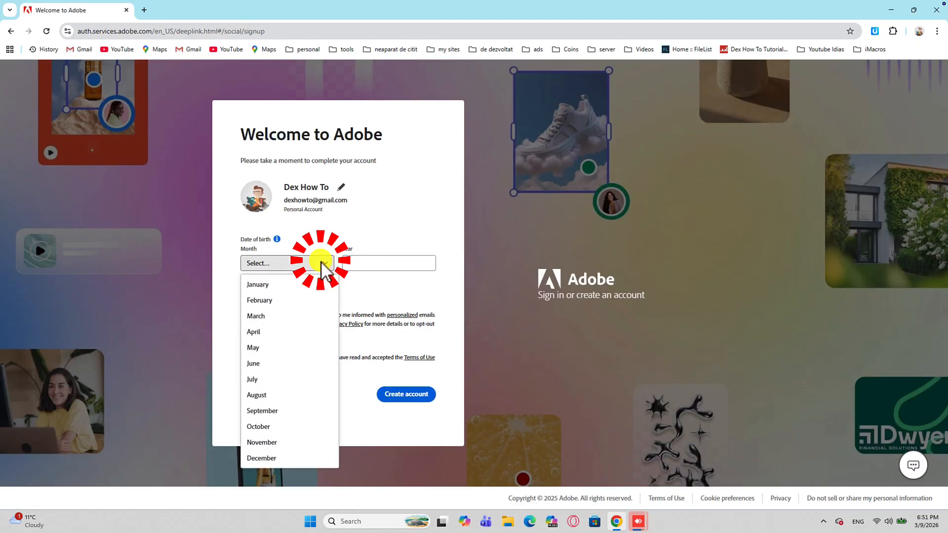
{"action": "left_click", "coordinate": [275, 301]}
{"action": "left_click", "coordinate": [364, 268]}
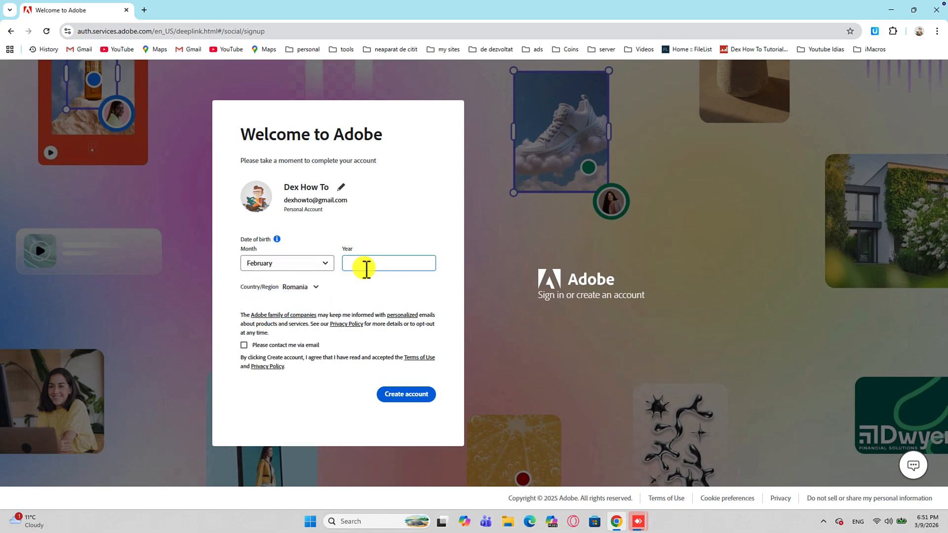
{"action": "type", "text": "1984"}
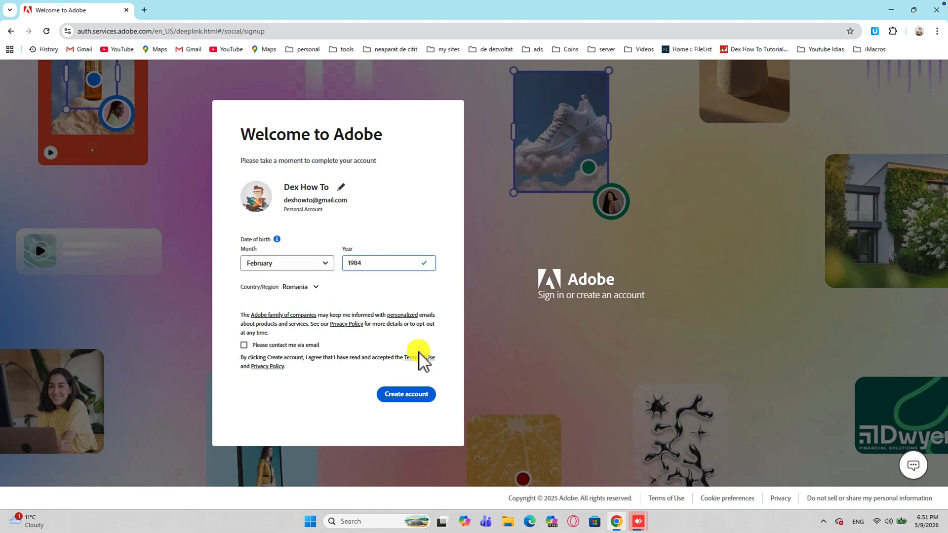
{"action": "left_click", "coordinate": [398, 394]}
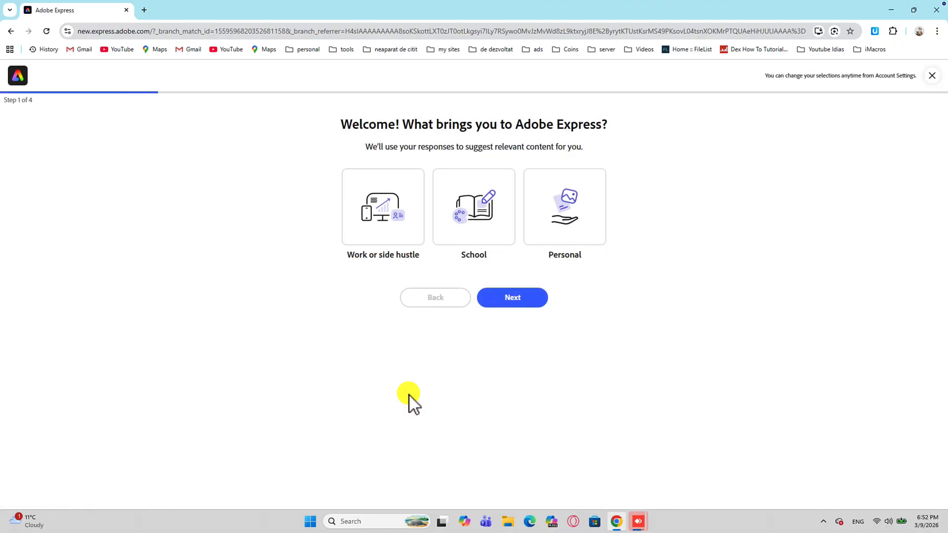
Complete the onboarding questions with School, K-12 and Educator, dismissing system notifications, and enable all cookies.
{"action": "left_click", "coordinate": [476, 212]}
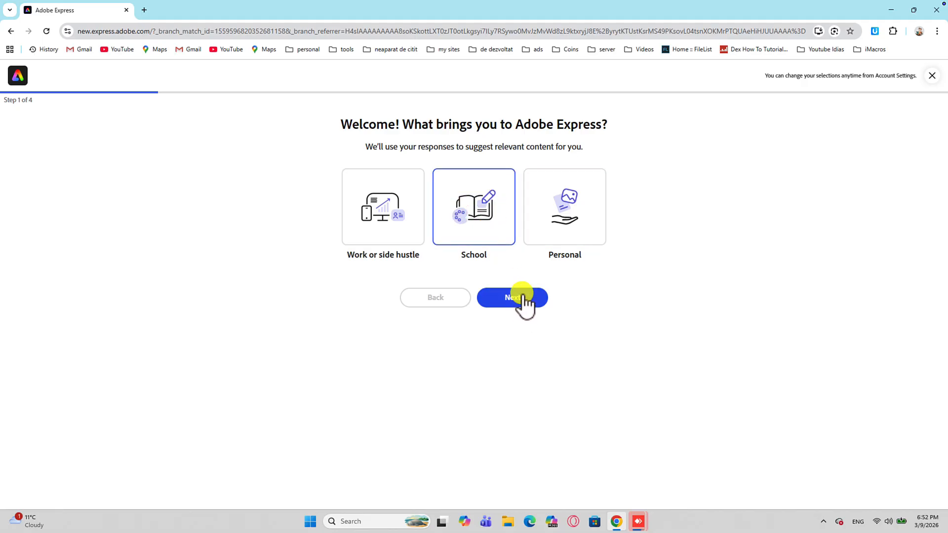
{"action": "left_click", "coordinate": [524, 299]}
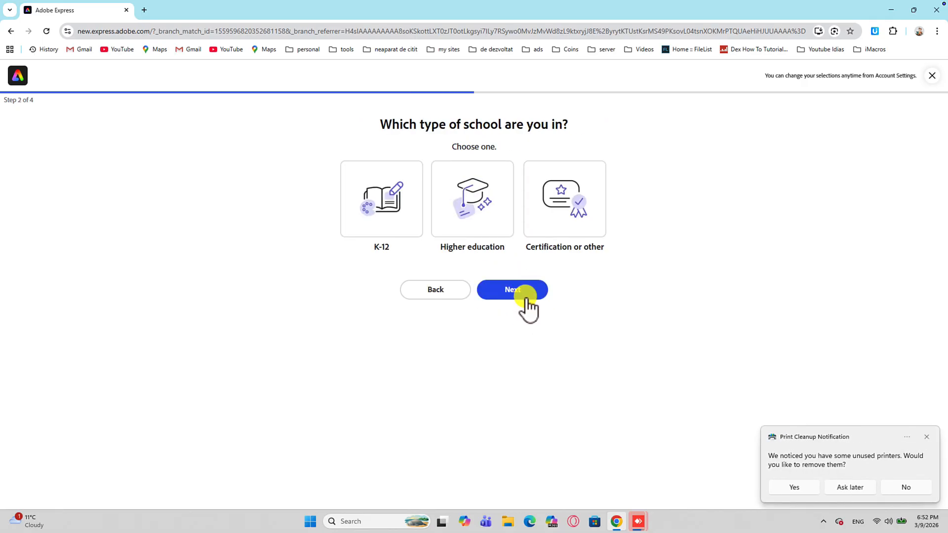
{"action": "left_click", "coordinate": [913, 488]}
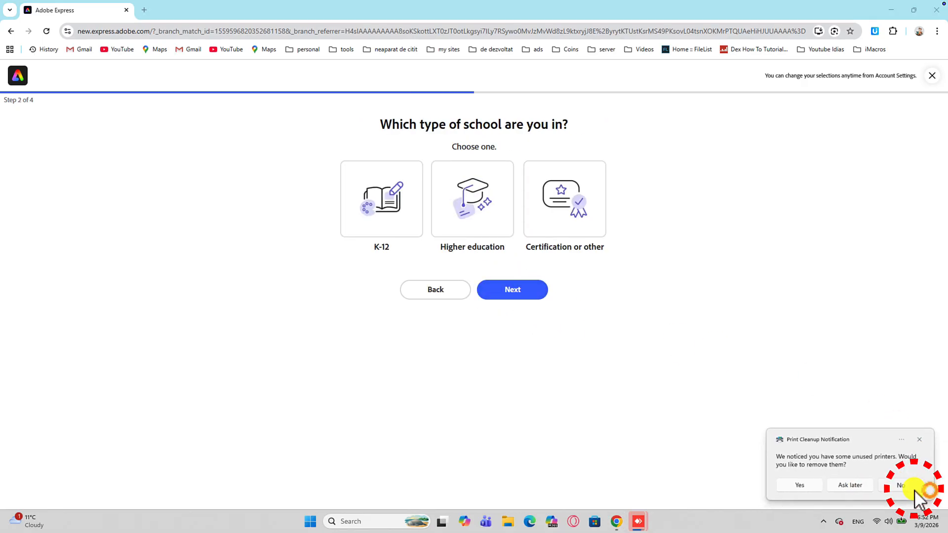
{"action": "left_click", "coordinate": [393, 212]}
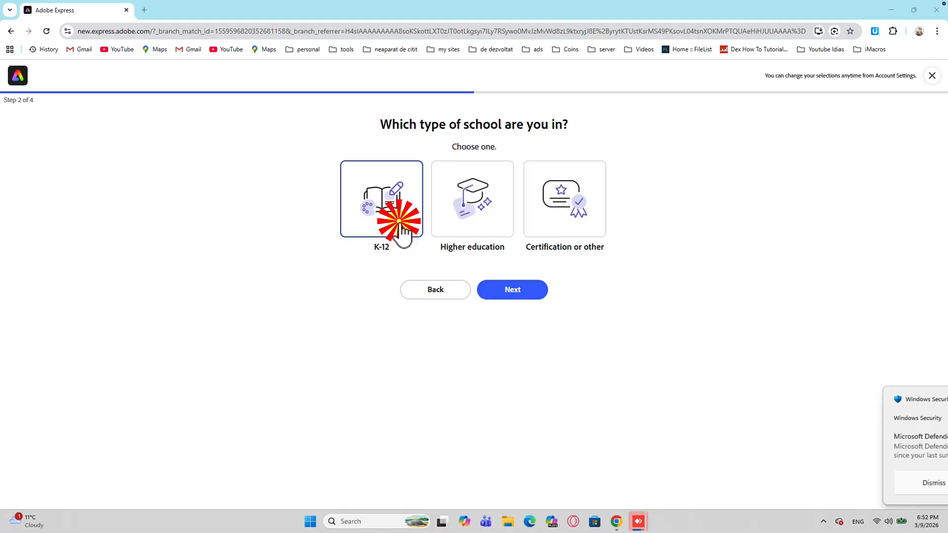
{"action": "left_click", "coordinate": [520, 295]}
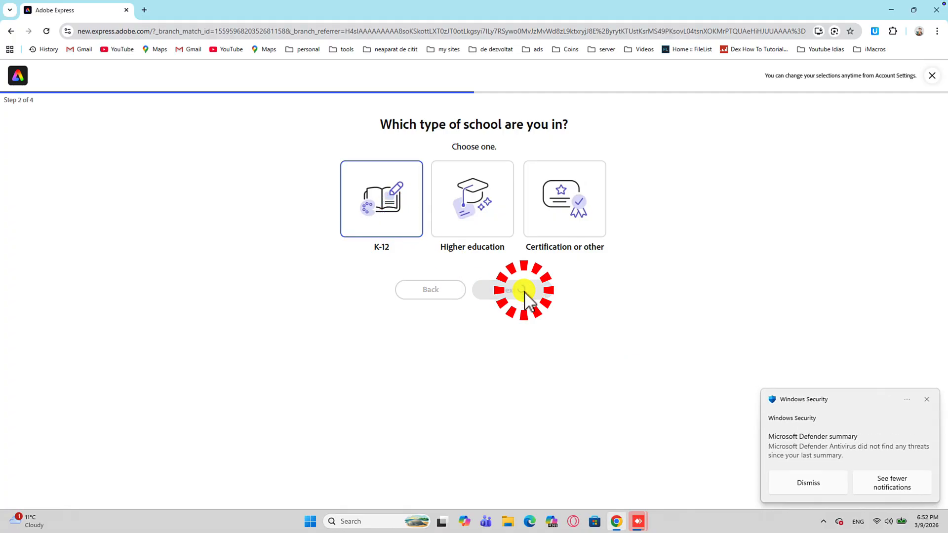
{"action": "left_click", "coordinate": [925, 401]}
{"action": "left_click", "coordinate": [448, 217]}
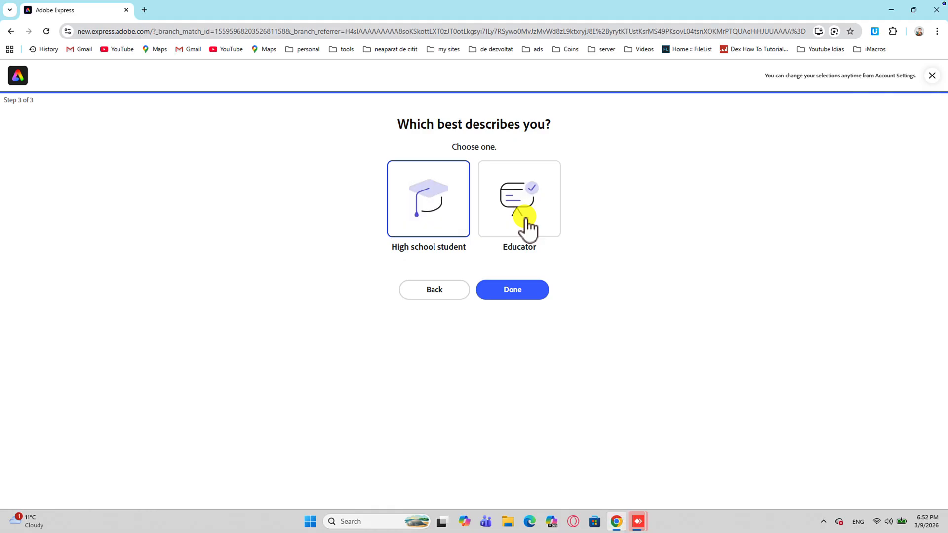
{"action": "left_click", "coordinate": [526, 219]}
{"action": "left_click", "coordinate": [509, 290]}
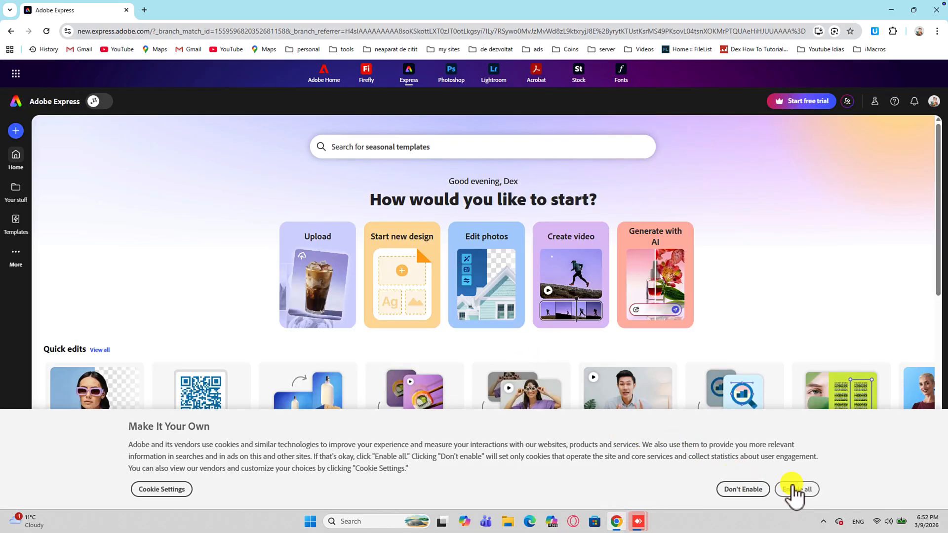
{"action": "left_click", "coordinate": [789, 485]}
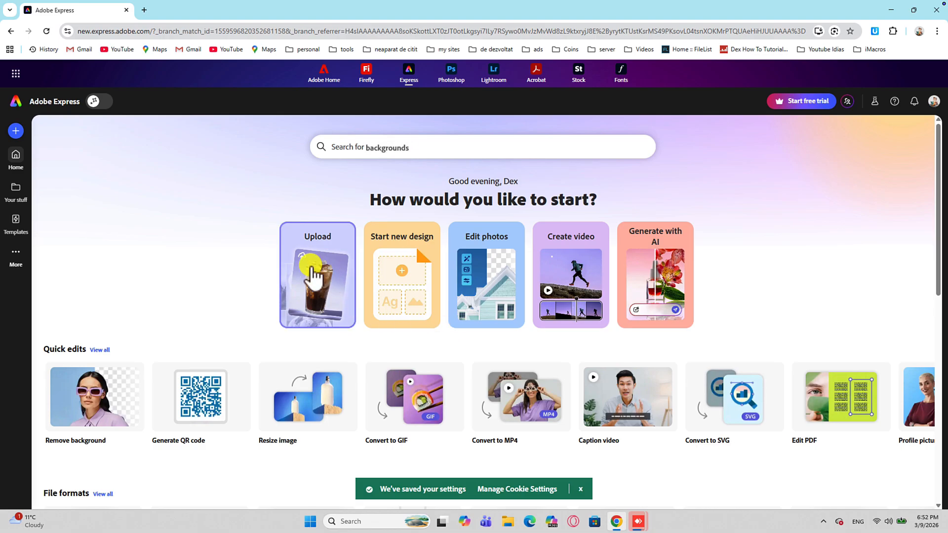
Upload Office_Tech_Talk_iPhone_Video from the desktop and open it for video editing, dismissing the quick tip.
{"action": "left_click", "coordinate": [330, 249]}
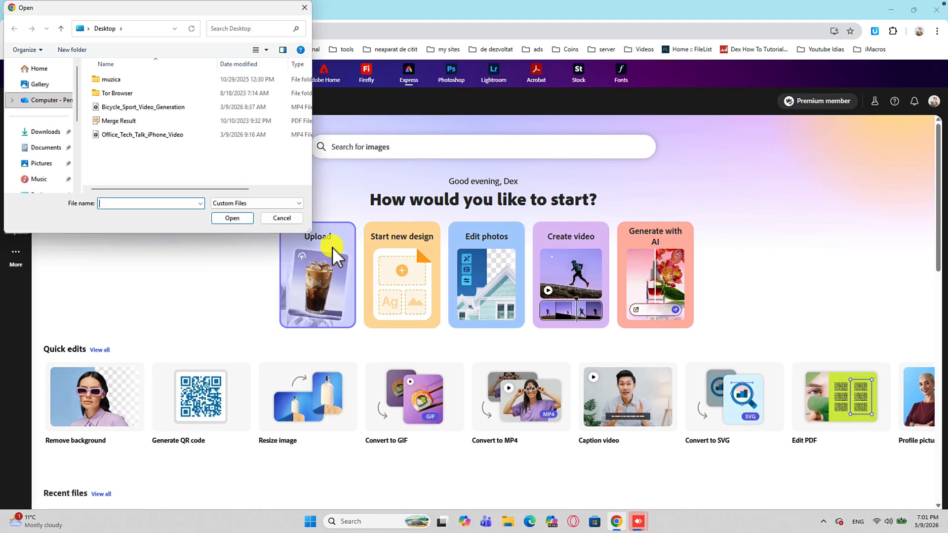
{"action": "double_click", "coordinate": [148, 135]}
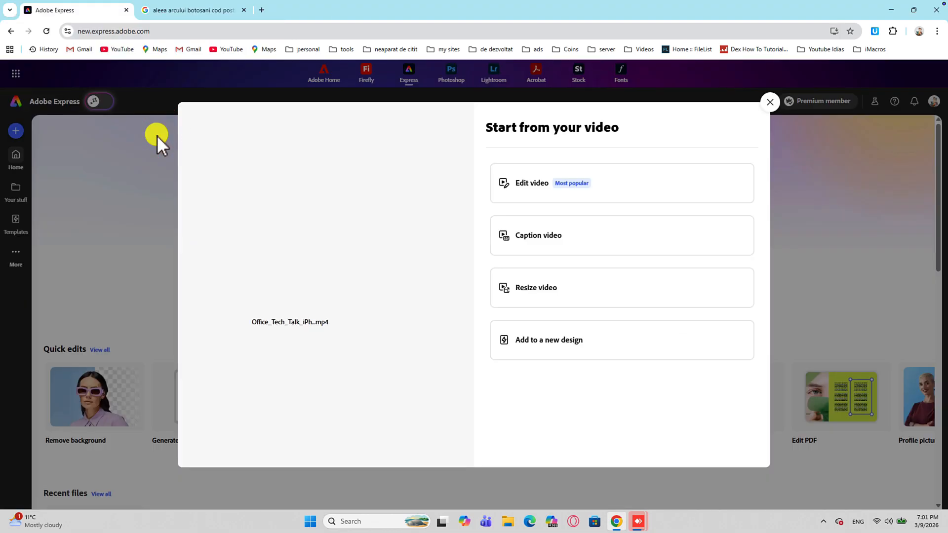
{"action": "left_click", "coordinate": [541, 185]}
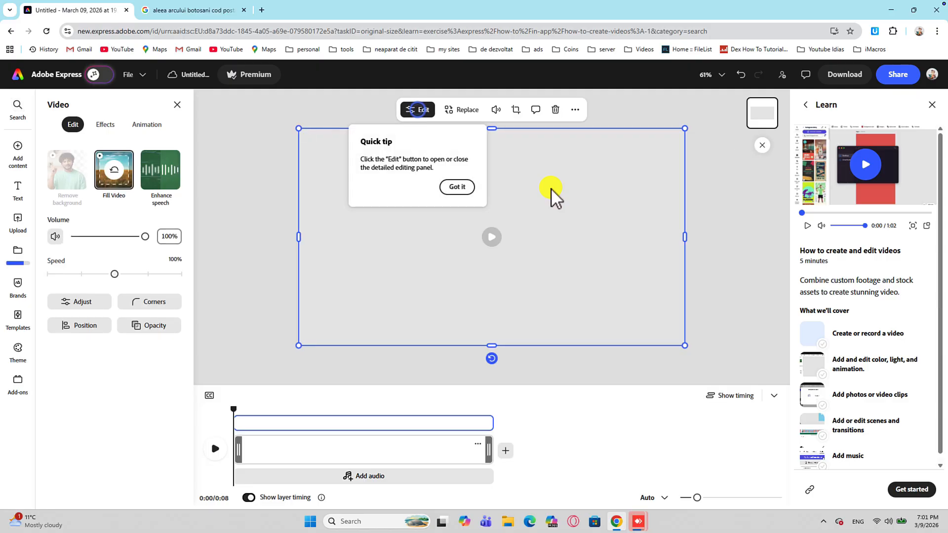
{"action": "left_click", "coordinate": [457, 188]}
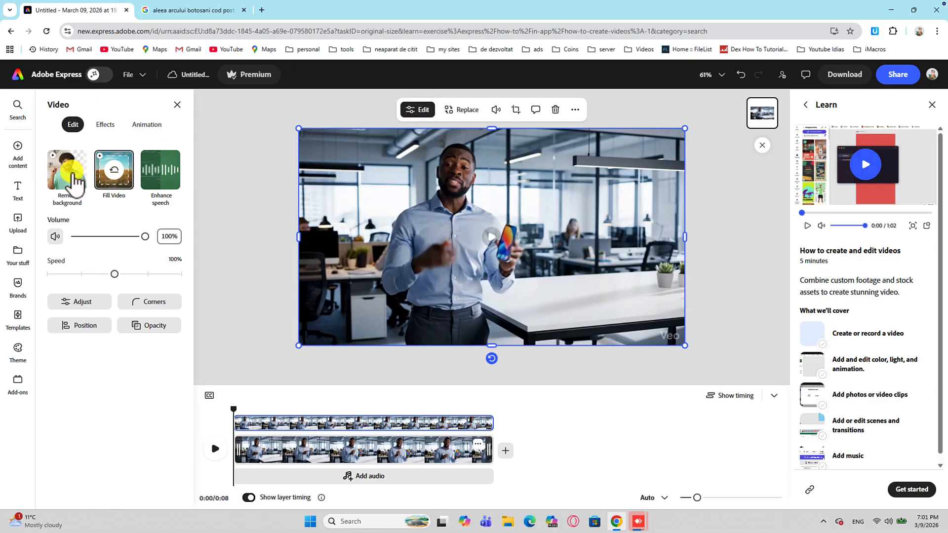
Remove the background from the office video and preview the cut-out along the timeline.
{"action": "left_click", "coordinate": [74, 178]}
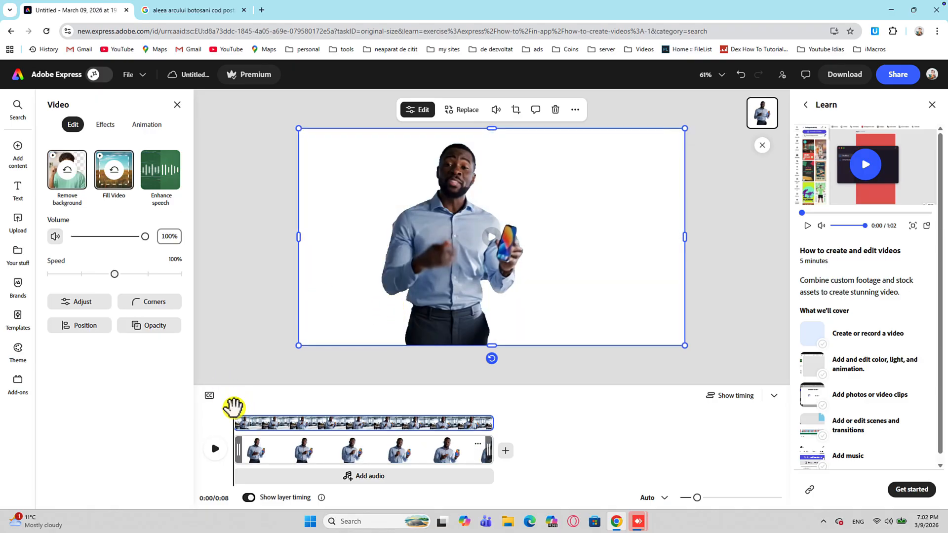
{"action": "left_click_drag", "start_coordinate": [232, 405], "coordinate": [416, 419]}
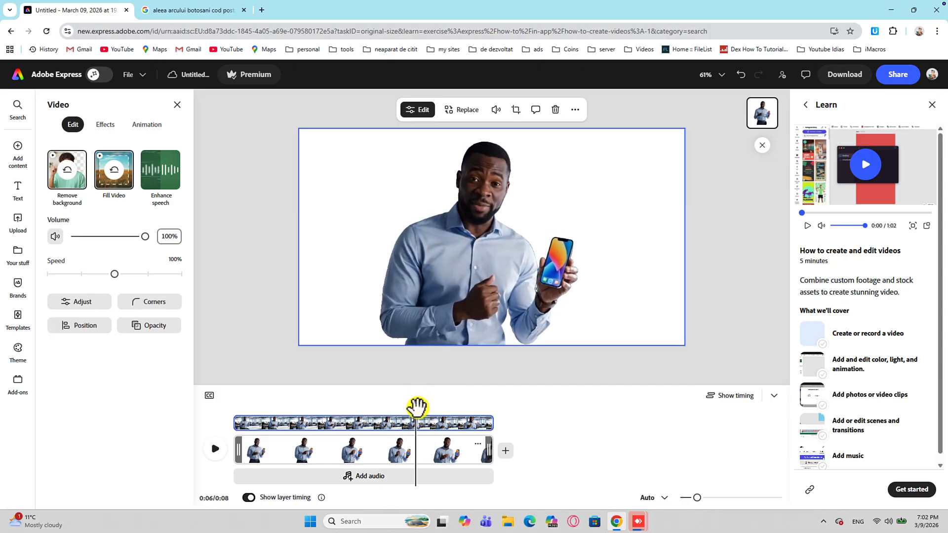
{"action": "left_click", "coordinate": [424, 404]}
{"action": "left_click_drag", "start_coordinate": [452, 410], "coordinate": [466, 409]}
{"action": "left_click_drag", "start_coordinate": [407, 411], "coordinate": [420, 428]}
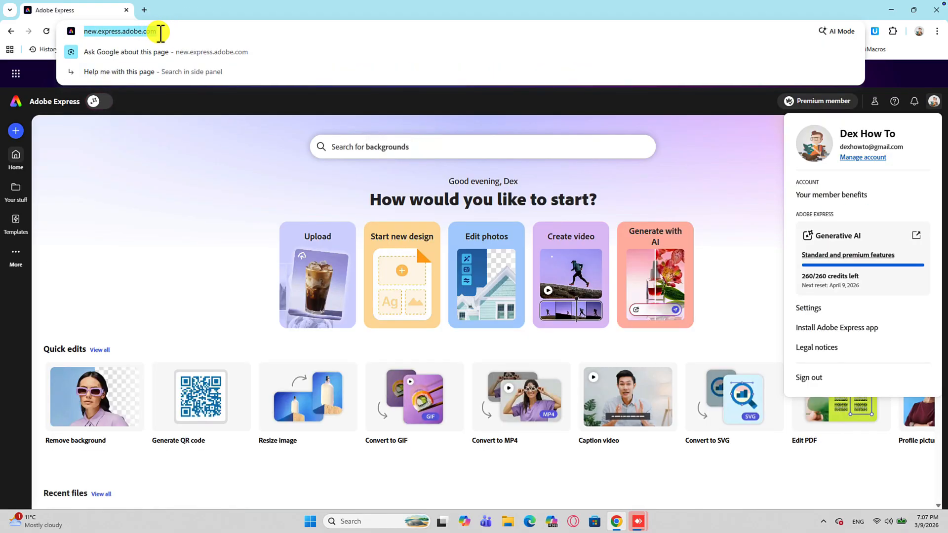
Replace the Adobe Express tab with a new one and search the web for "capcut".
{"action": "left_click", "coordinate": [140, 12]}
{"action": "left_click", "coordinate": [121, 10]}
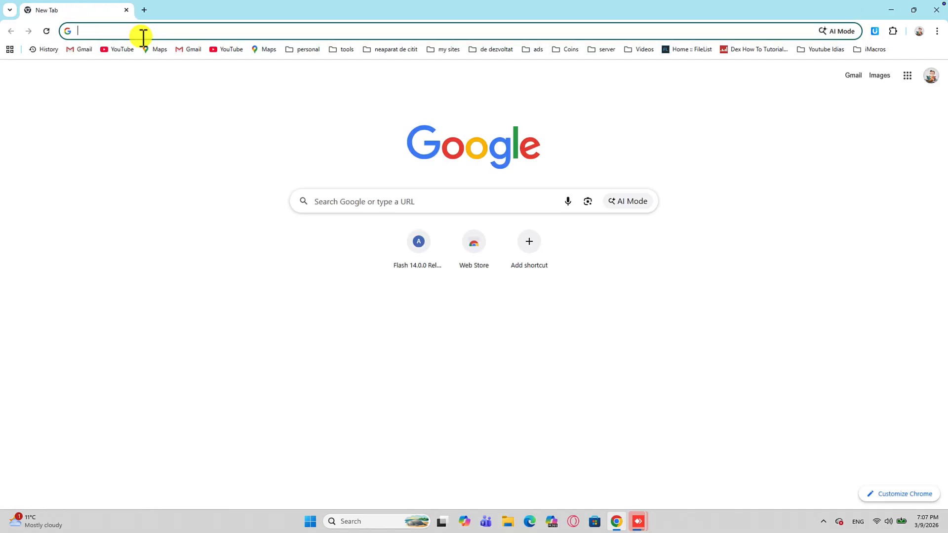
{"action": "type", "text": "capcut"}
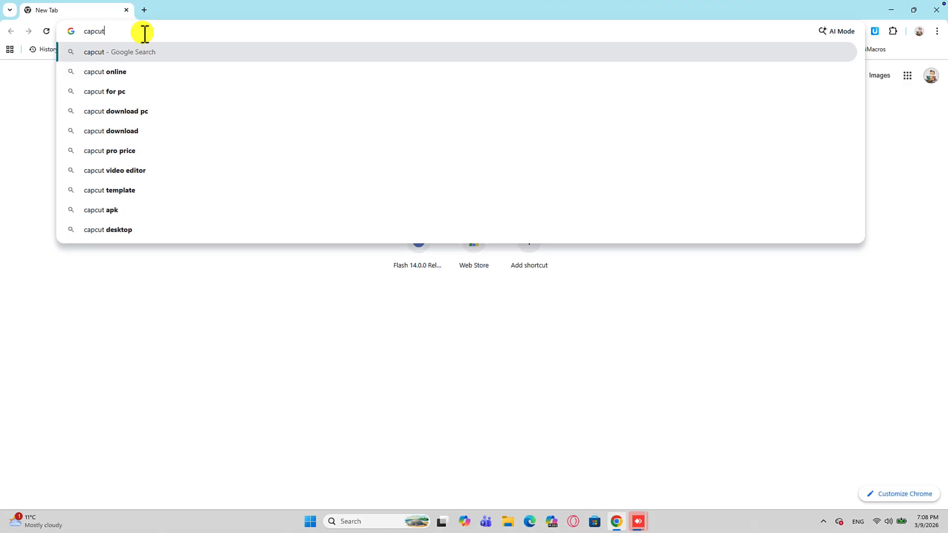
{"action": "key", "text": "Return"}
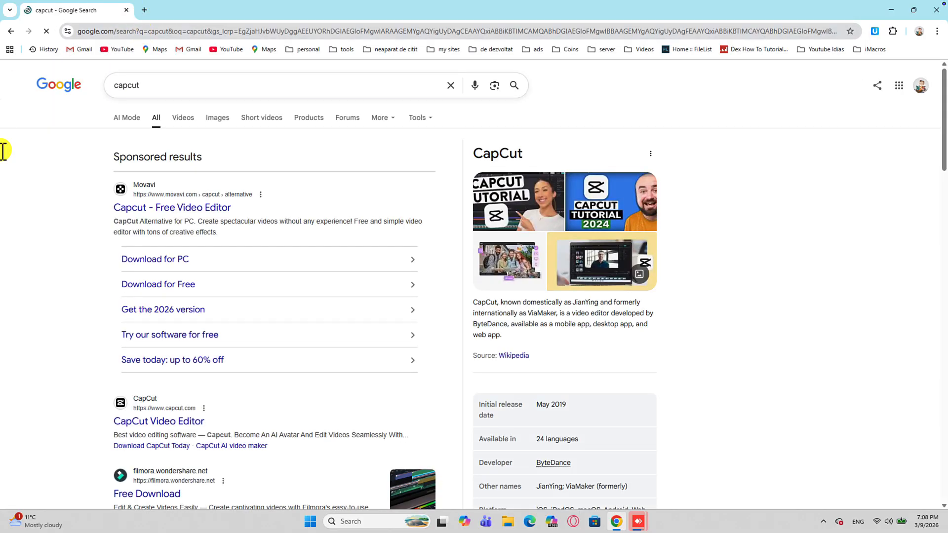
From the "capcut for pc" results, download the free desktop installer from CapCut's official site and show it in its folder.
{"action": "scroll", "coordinate": [309, 309], "scroll_direction": "down", "scroll_amount": 4}
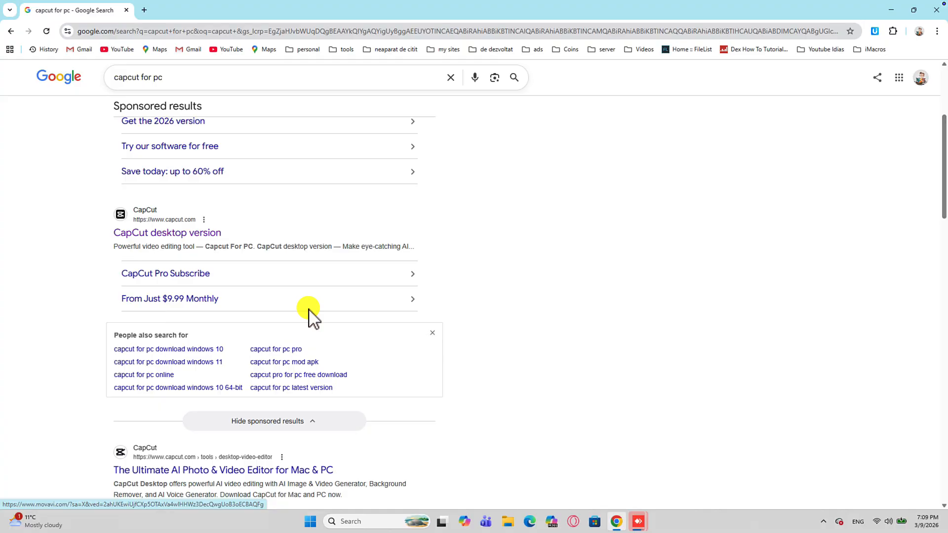
{"action": "scroll", "coordinate": [308, 309], "scroll_direction": "down", "scroll_amount": 3}
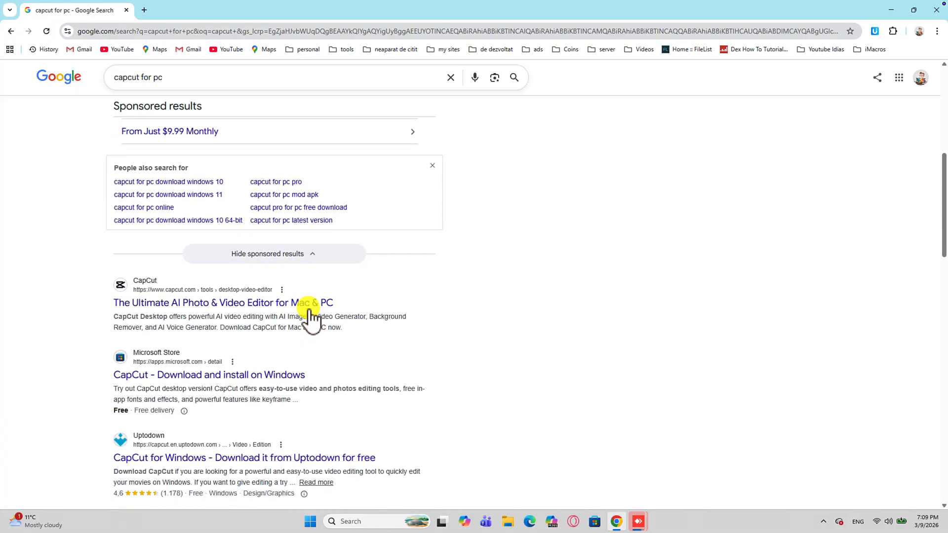
{"action": "scroll", "coordinate": [308, 316], "scroll_direction": "down", "scroll_amount": 1}
{"action": "left_click", "coordinate": [223, 254]}
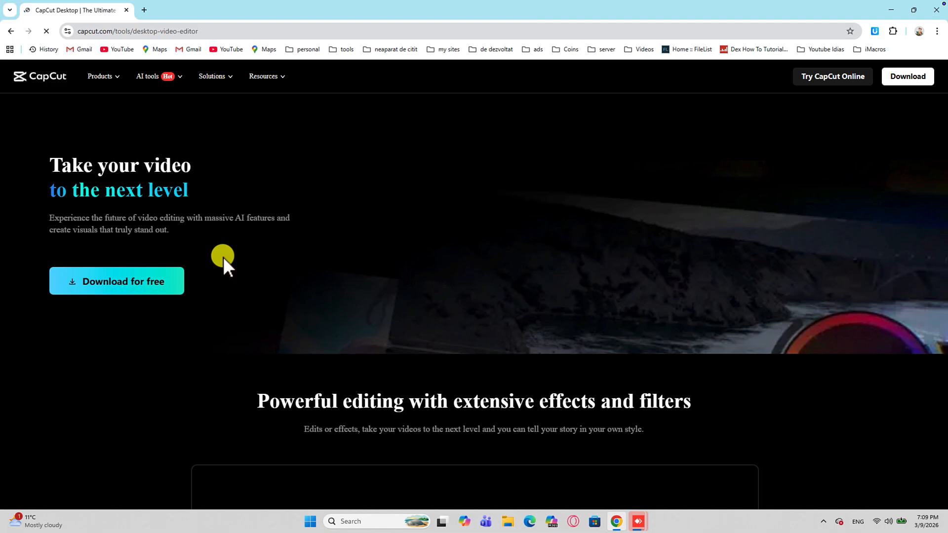
{"action": "left_click", "coordinate": [134, 282]}
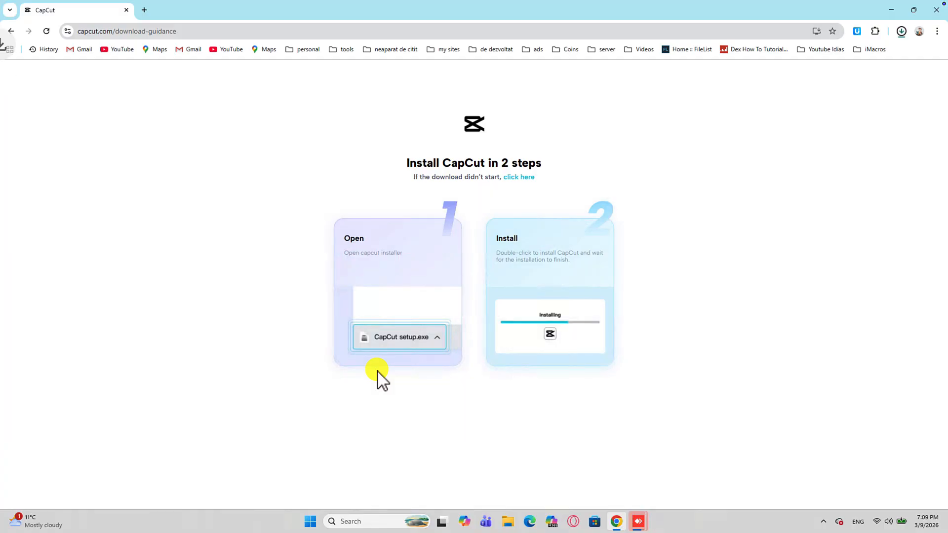
{"action": "left_click", "coordinate": [873, 60]}
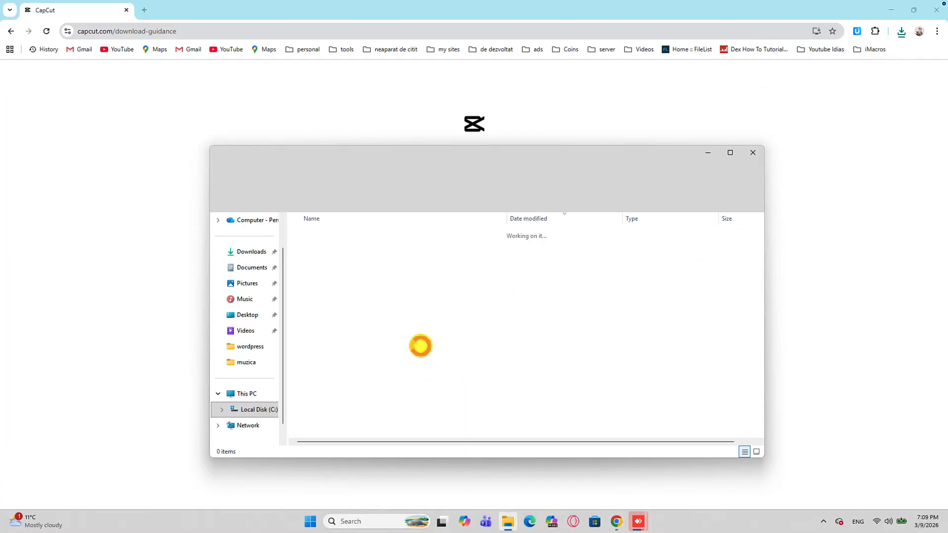
Run the downloaded CapCut installer from the Downloads folder and close the browser and folder windows while it installs.
{"action": "left_click", "coordinate": [403, 244]}
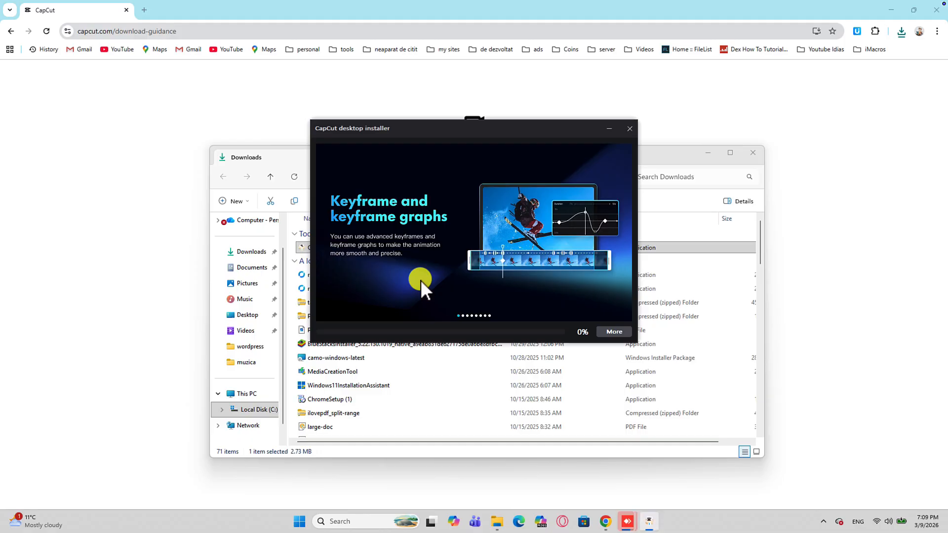
{"action": "left_click", "coordinate": [420, 278]}
{"action": "left_click", "coordinate": [469, 314]}
{"action": "left_click", "coordinate": [562, 371]}
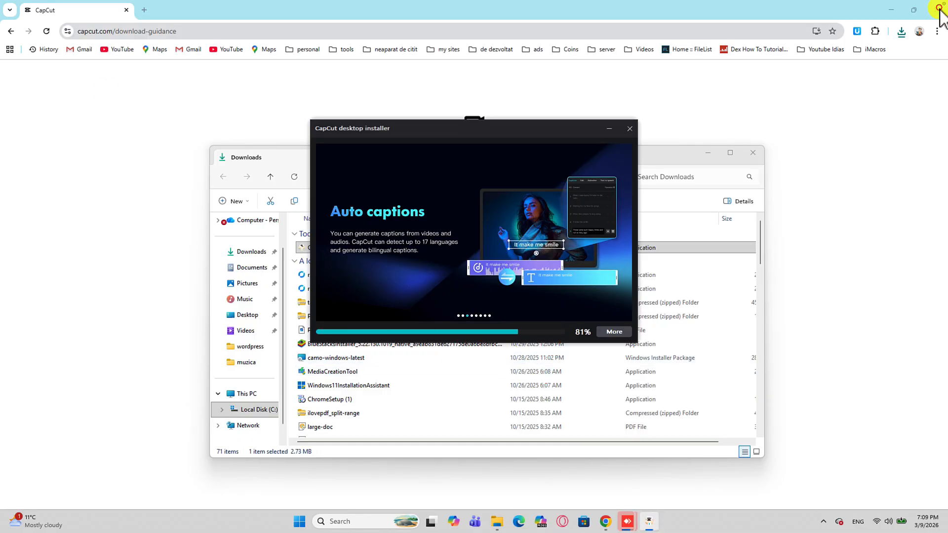
{"action": "left_click", "coordinate": [937, 10]}
{"action": "left_click", "coordinate": [752, 153]}
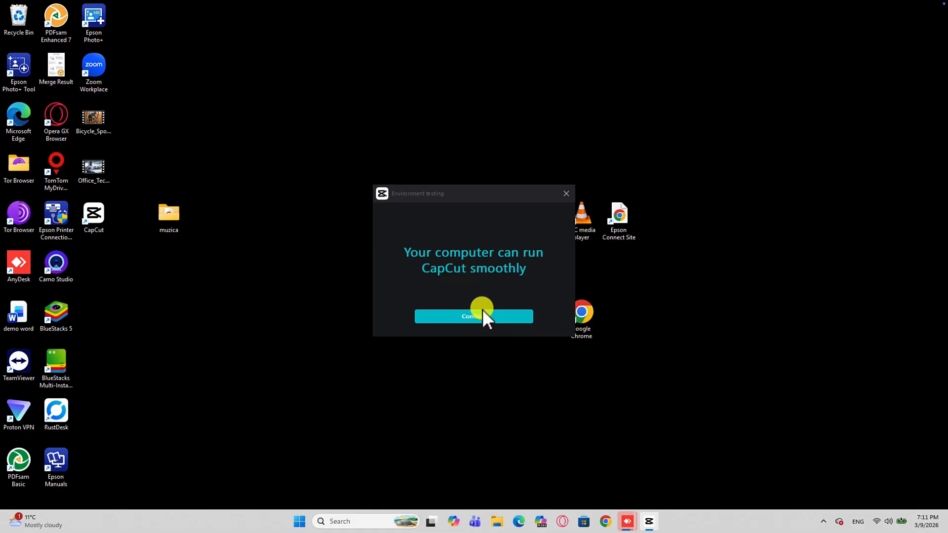
Continue past CapCut's environment test, create a new project and advance through the introductory editor guide.
{"action": "left_click", "coordinate": [482, 313]}
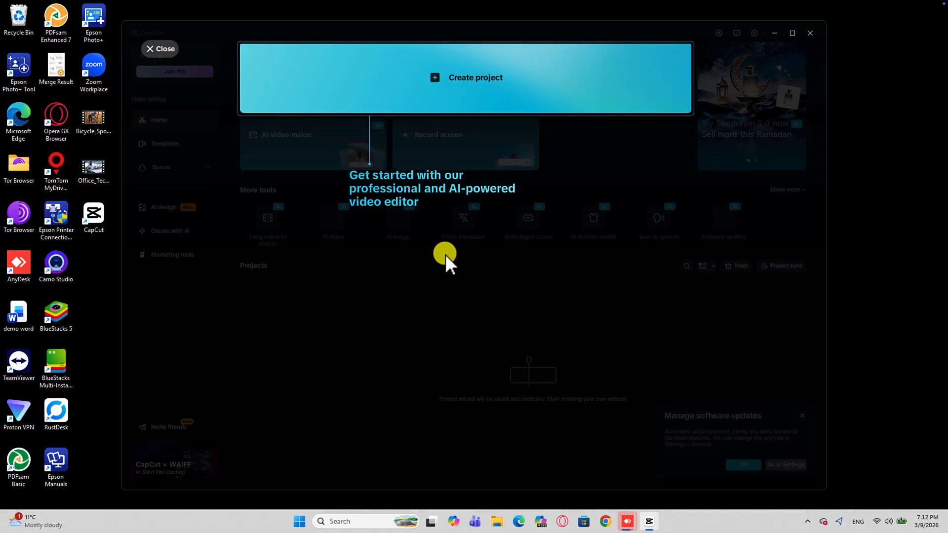
{"action": "left_click", "coordinate": [490, 87]}
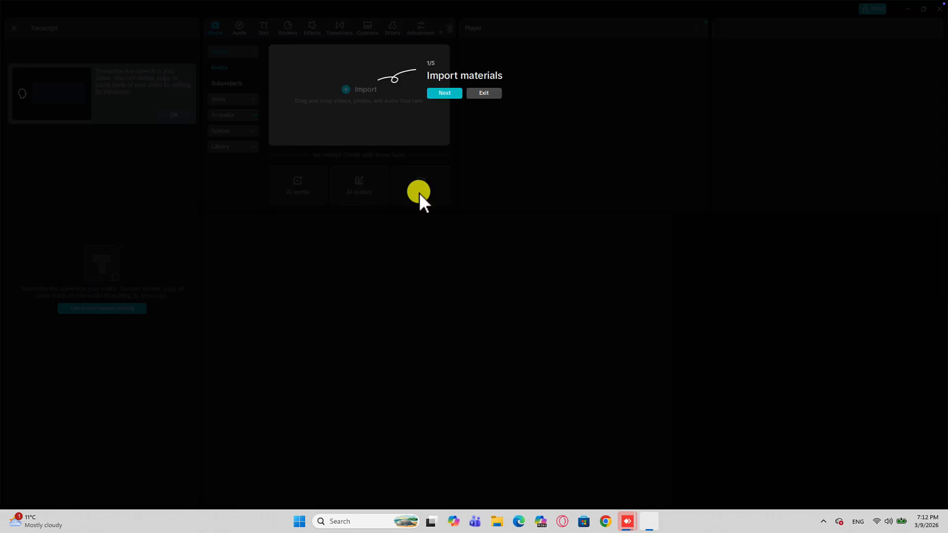
{"action": "left_click", "coordinate": [445, 95]}
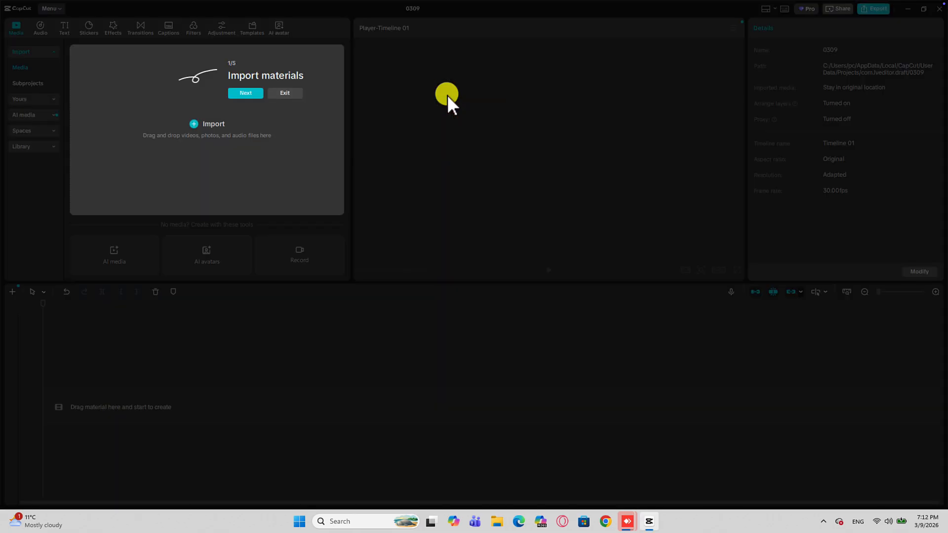
{"action": "left_click", "coordinate": [241, 93]}
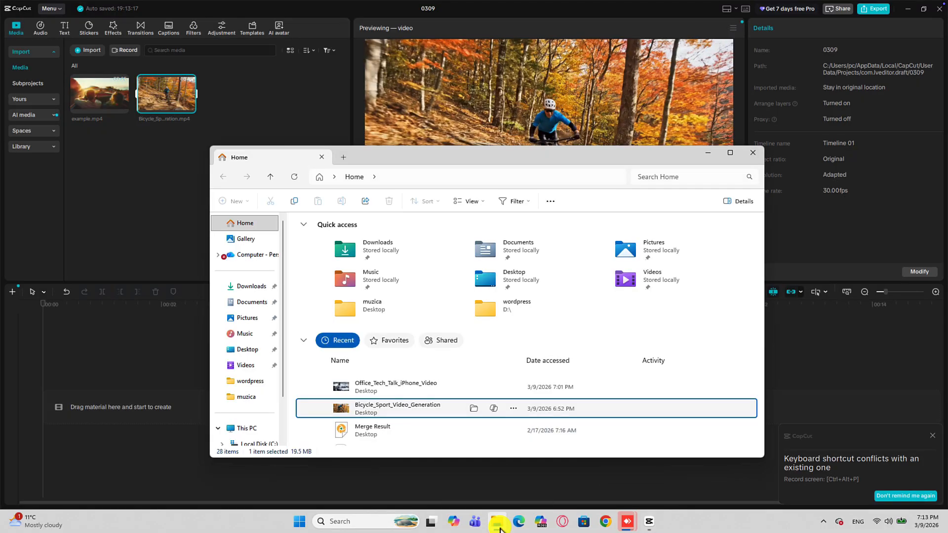
Import Office_Tech_Talk_iPhone_Video from the recent files into the project media and place it at the start of the timeline.
{"action": "left_click", "coordinate": [415, 386]}
{"action": "left_click_drag", "start_coordinate": [416, 390], "coordinate": [229, 99]}
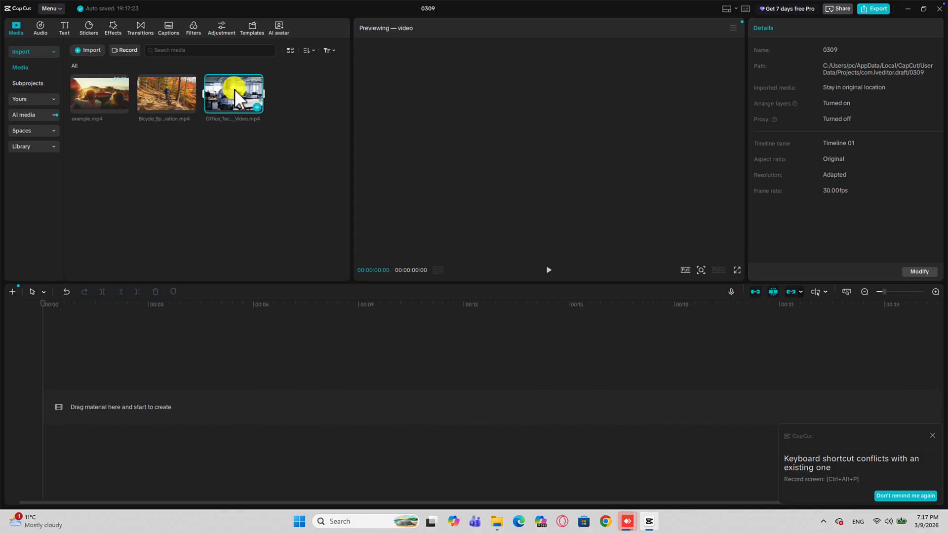
{"action": "left_click_drag", "start_coordinate": [235, 89], "coordinate": [106, 405]}
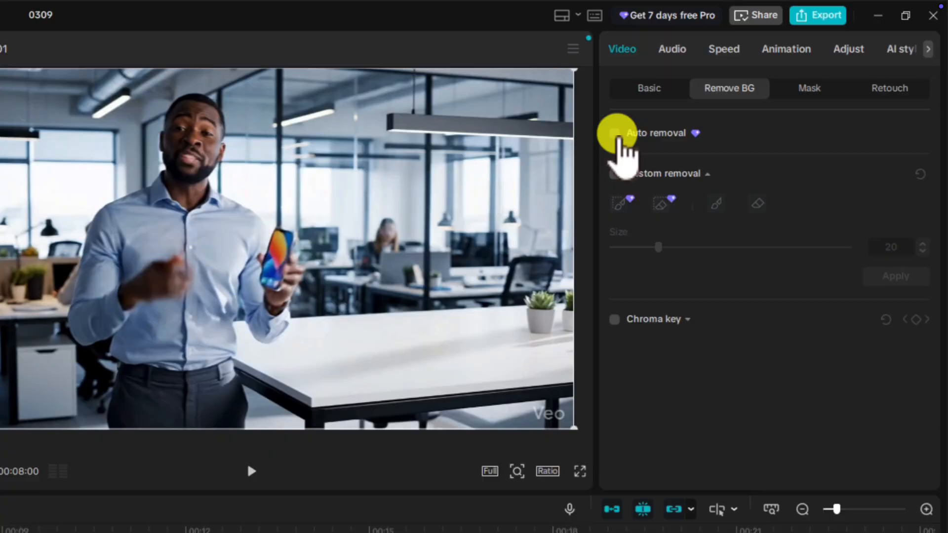
Turn on Auto removal for the office clip's background.
{"action": "left_click", "coordinate": [756, 77]}
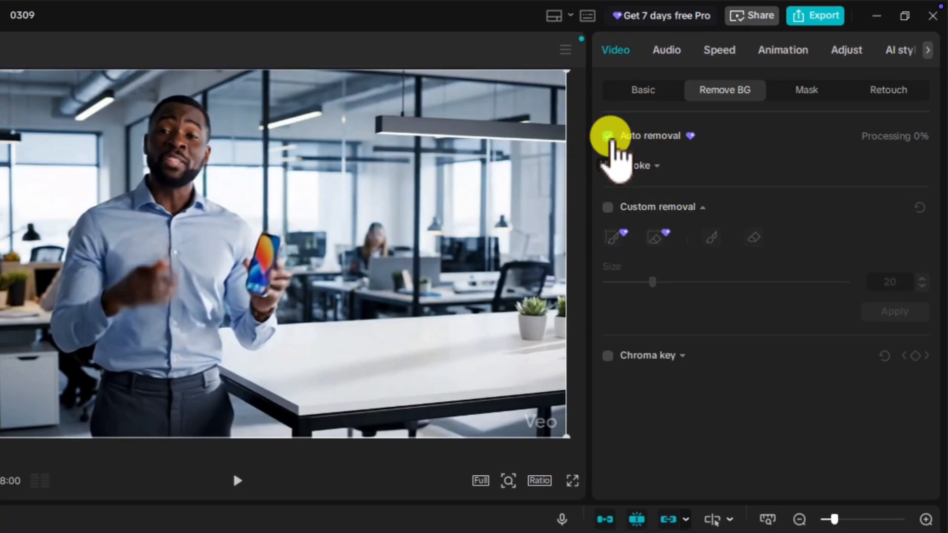